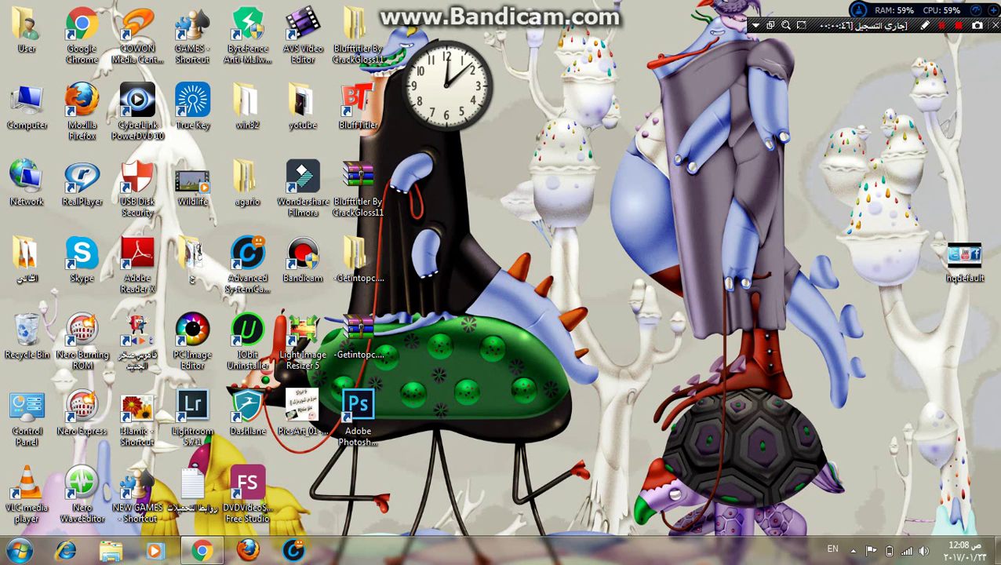
# Switch to Chrome and save the YouTube channel settings with channel layout customization turned on
pyautogui.click(201, 551)
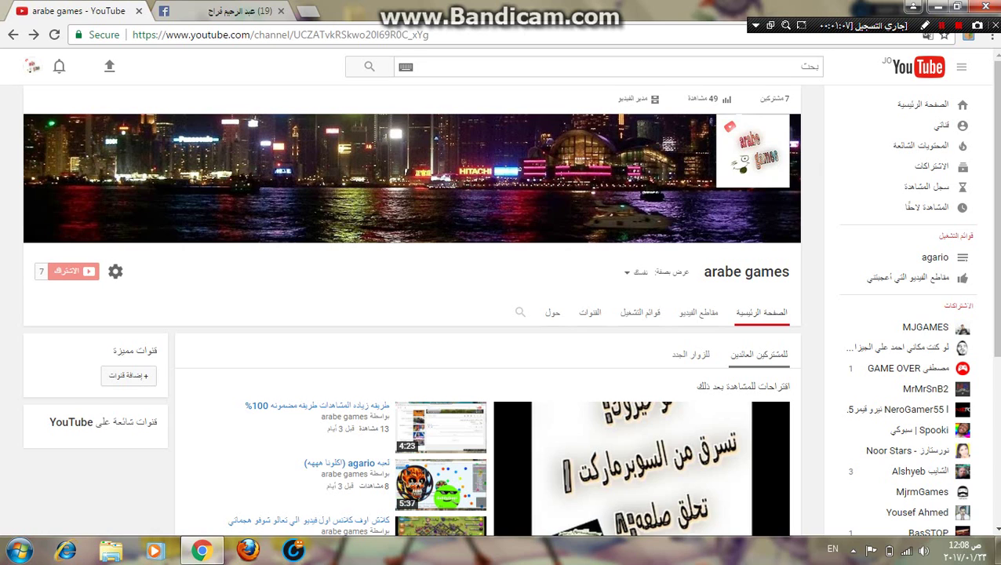
pyautogui.click(115, 271)
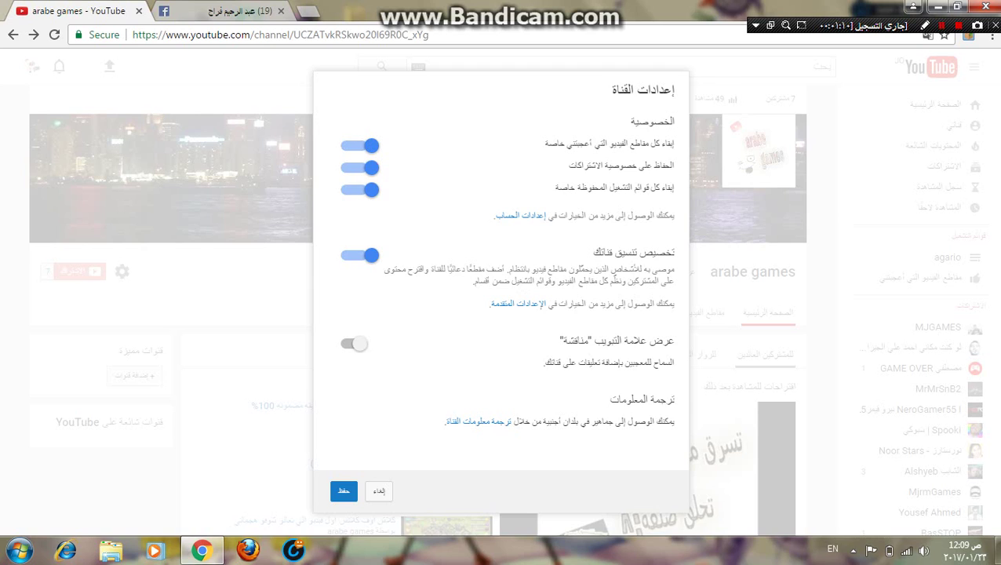
pyautogui.moveTo(592, 252); pyautogui.dragTo(675, 252)
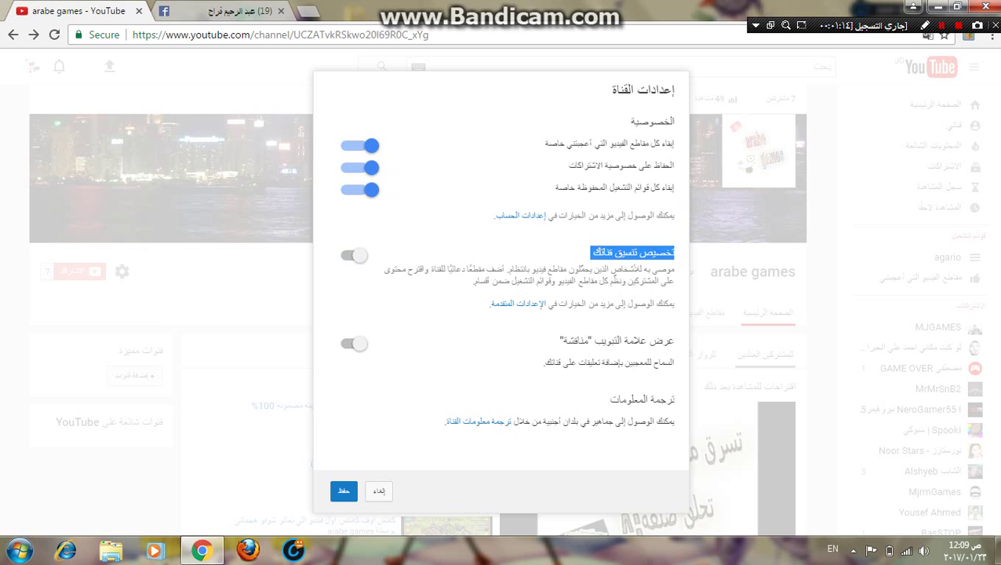
pyautogui.click(353, 255)
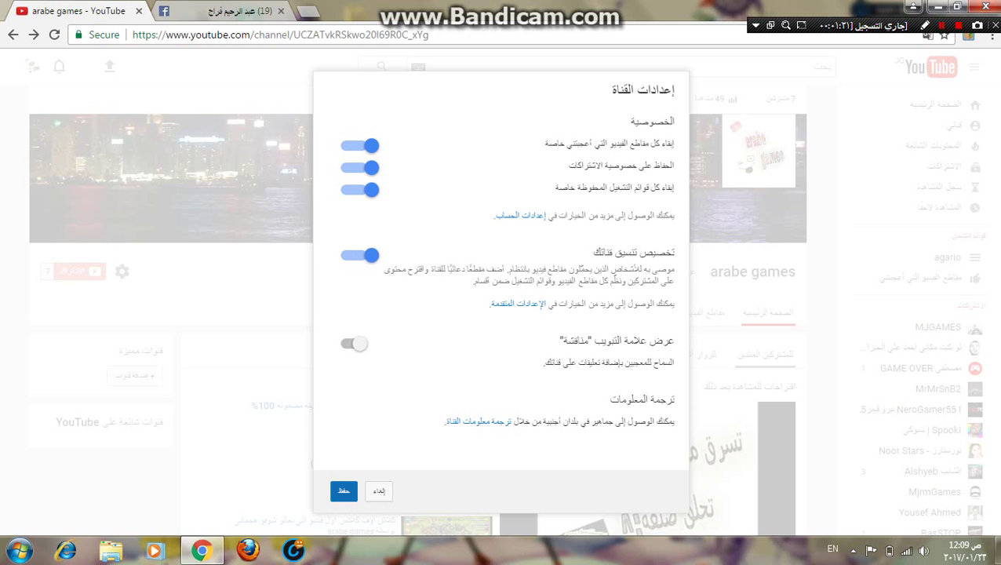
pyautogui.click(344, 491)
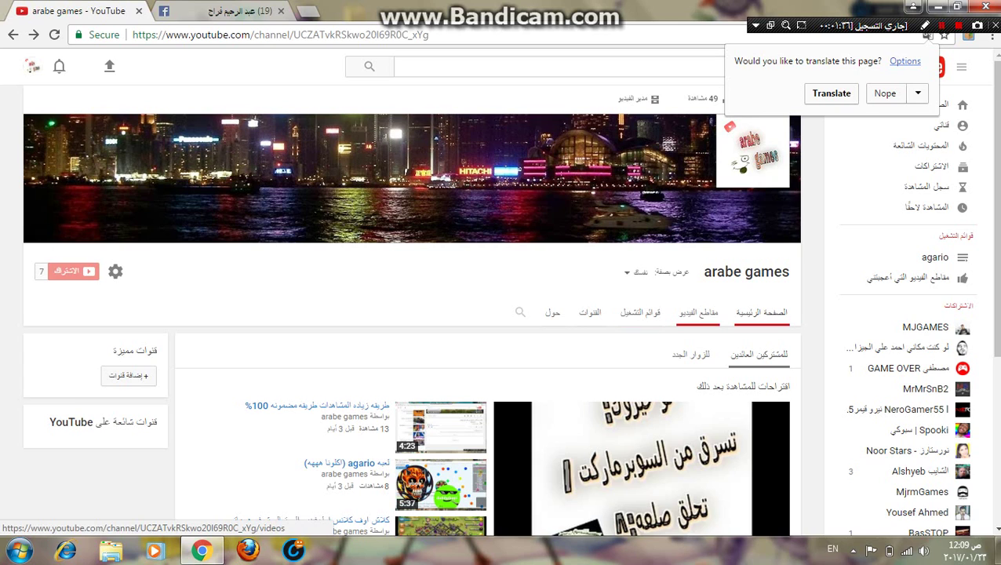
# In the channel's About section, add a custom link entry with the title "facebook"
pyautogui.click(553, 313)
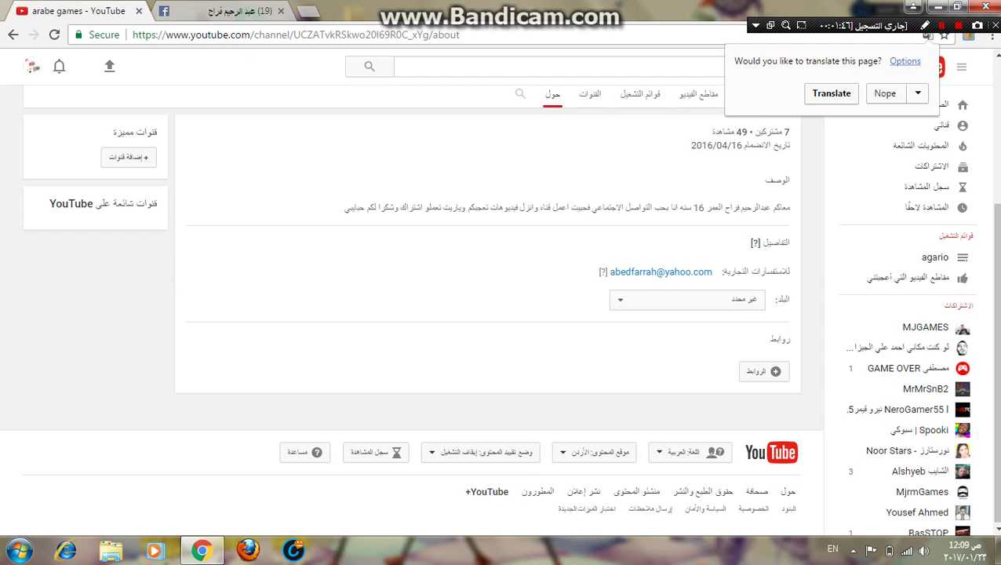
pyautogui.click(763, 371)
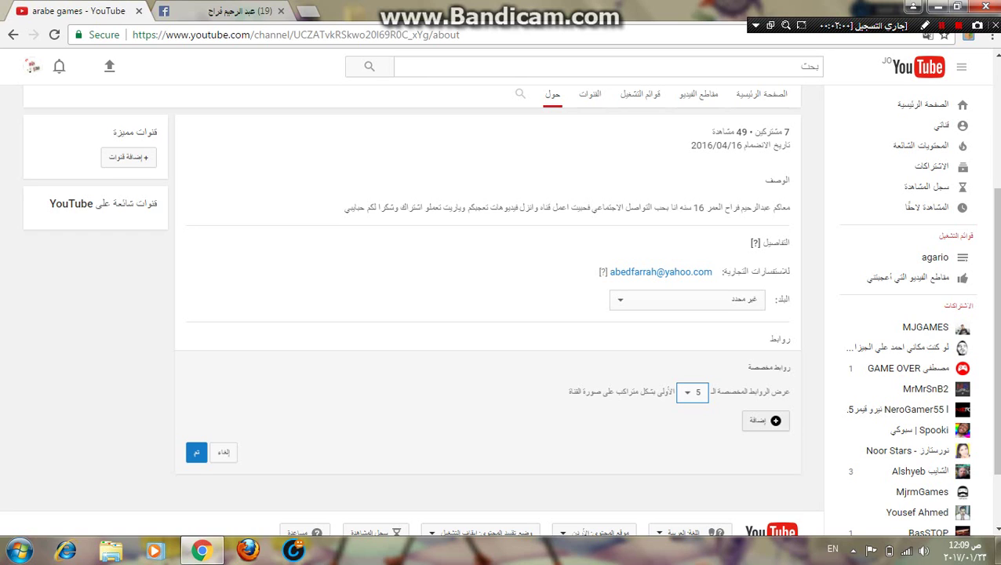
pyautogui.click(765, 421)
pyautogui.click(765, 420)
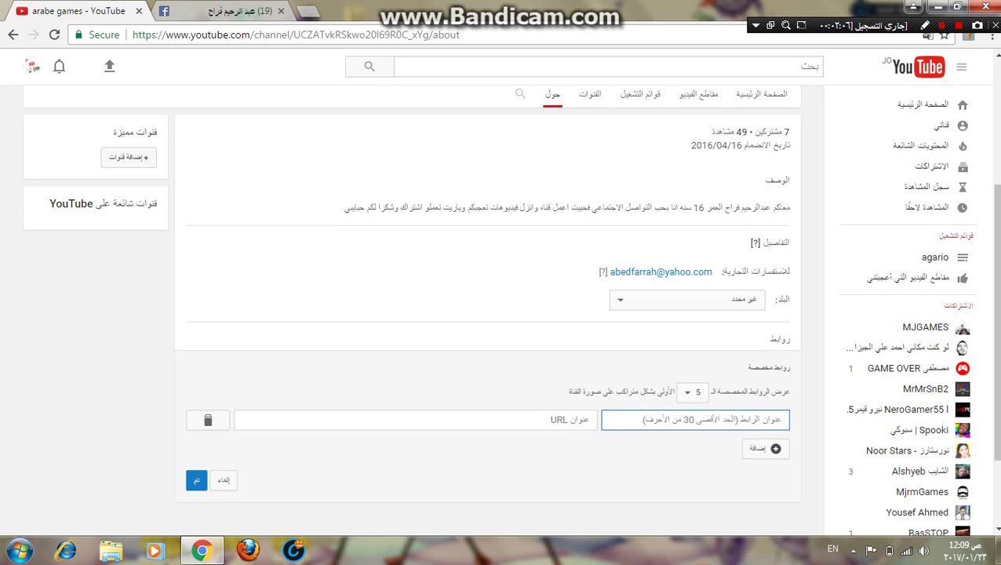
pyautogui.write('fa')
pyautogui.press('Down')
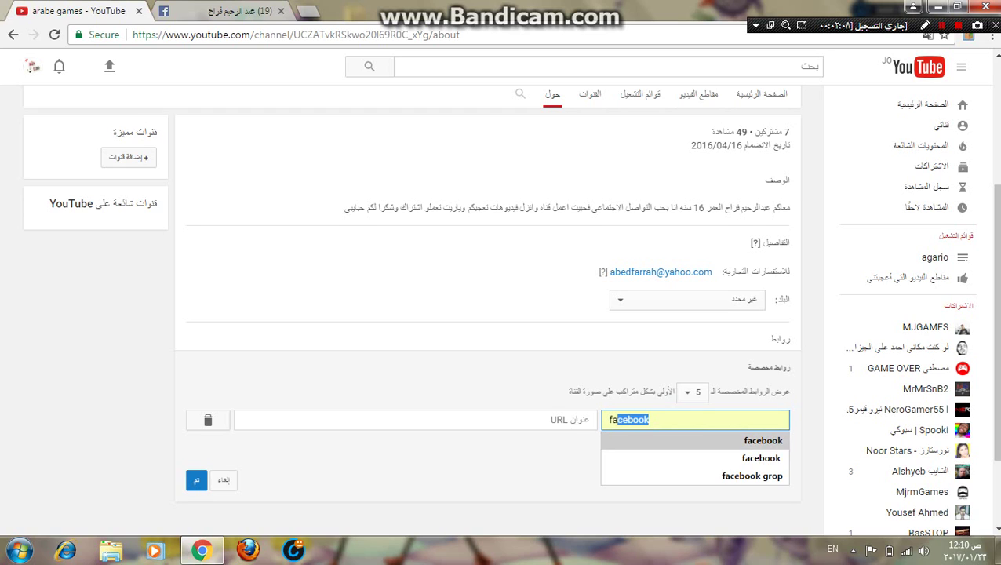
pyautogui.press('Return')
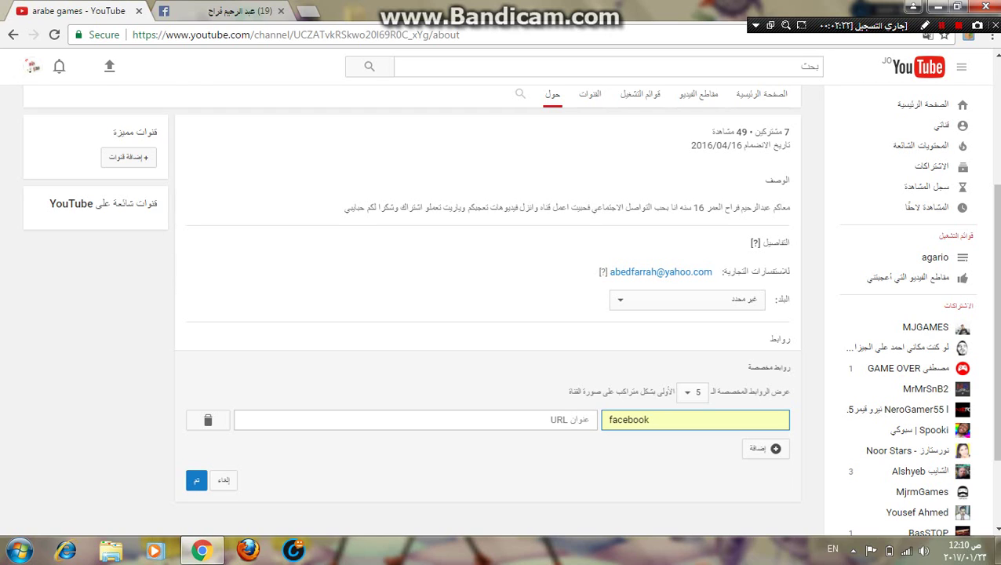
# Switch to Facebook and look through the personal profile's timeline
pyautogui.click(236, 11)
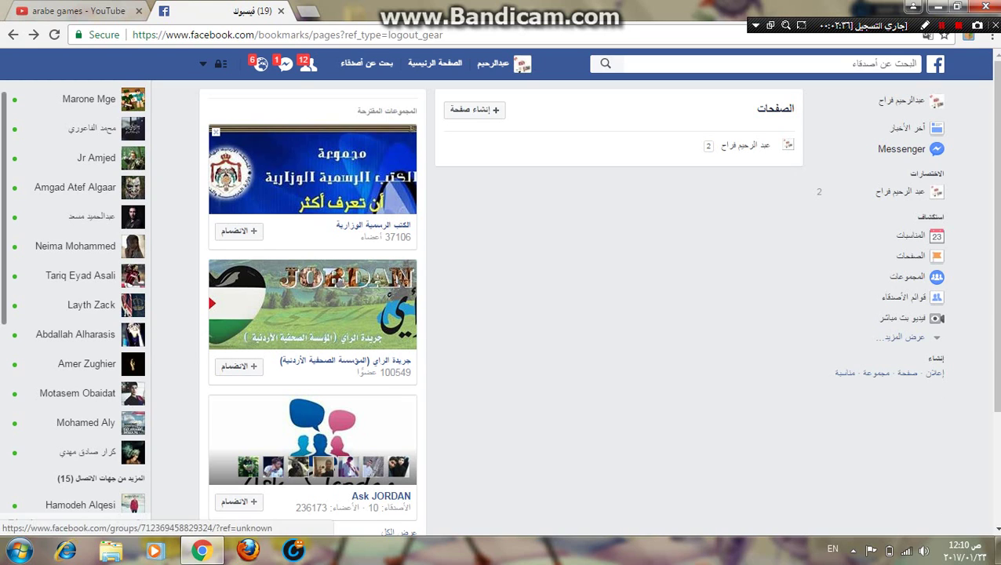
pyautogui.click(910, 100)
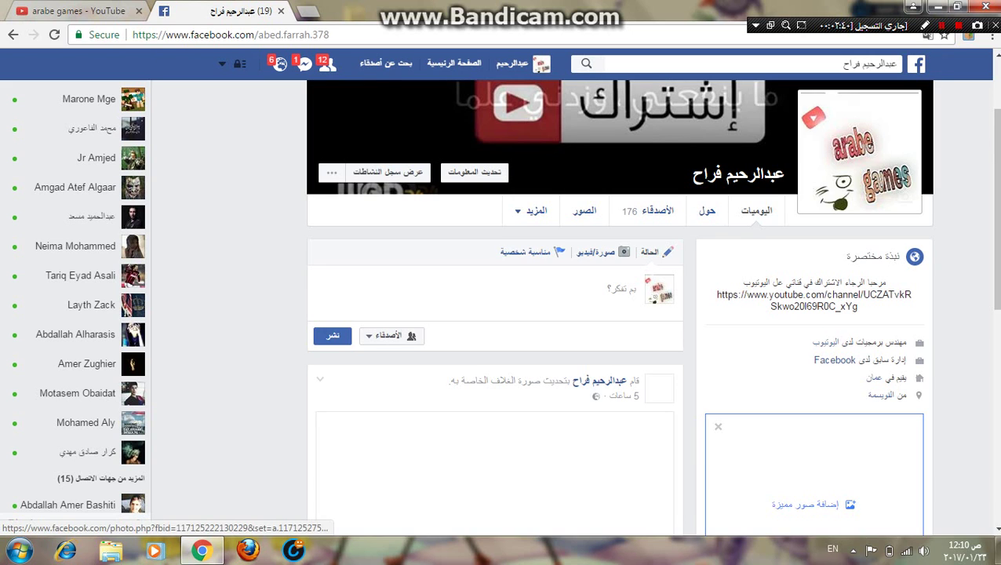
pyautogui.scroll(-5, 494, 314)
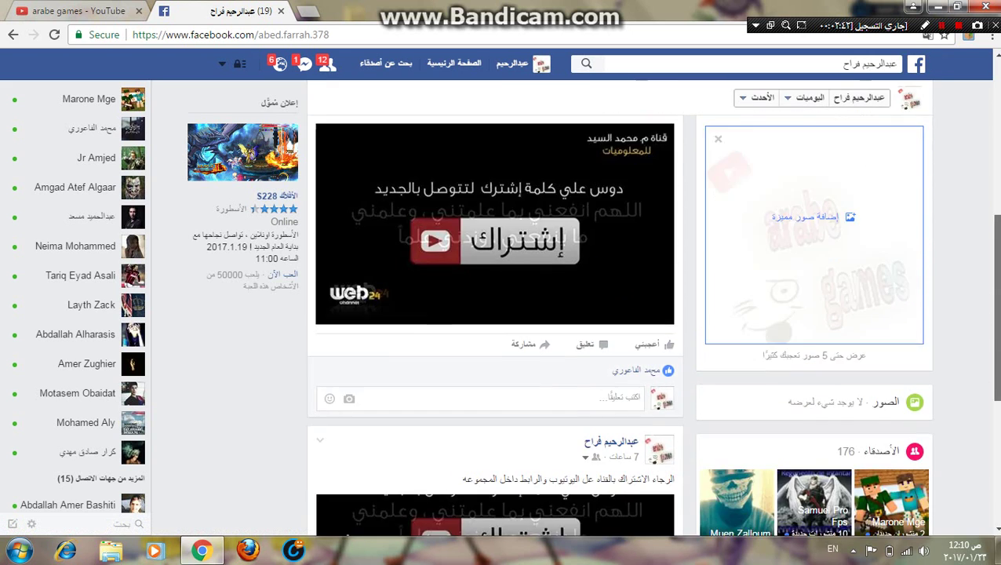
pyautogui.scroll(6, 495, 314)
pyautogui.scroll(1, 651, 308)
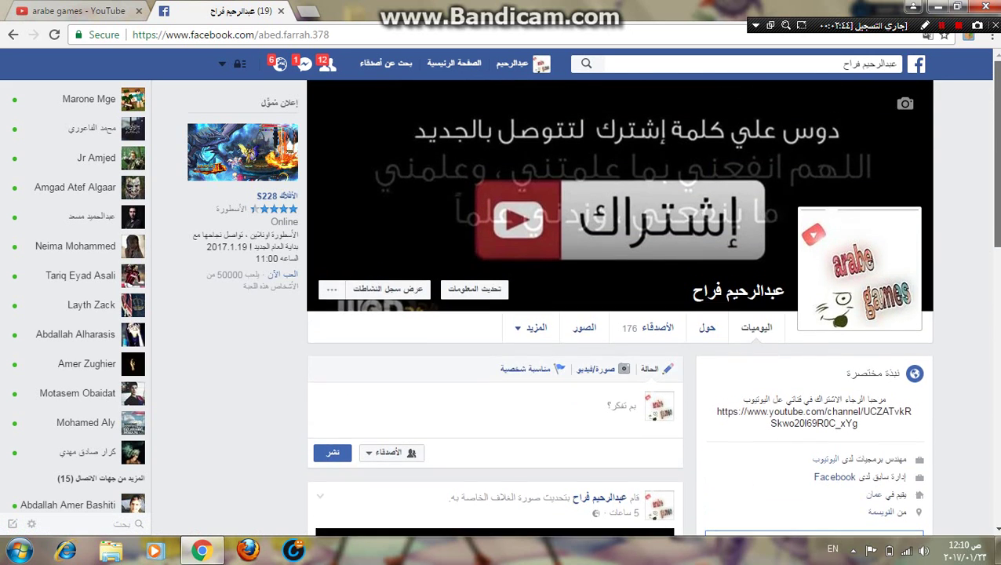
pyautogui.scroll(-5, 494, 314)
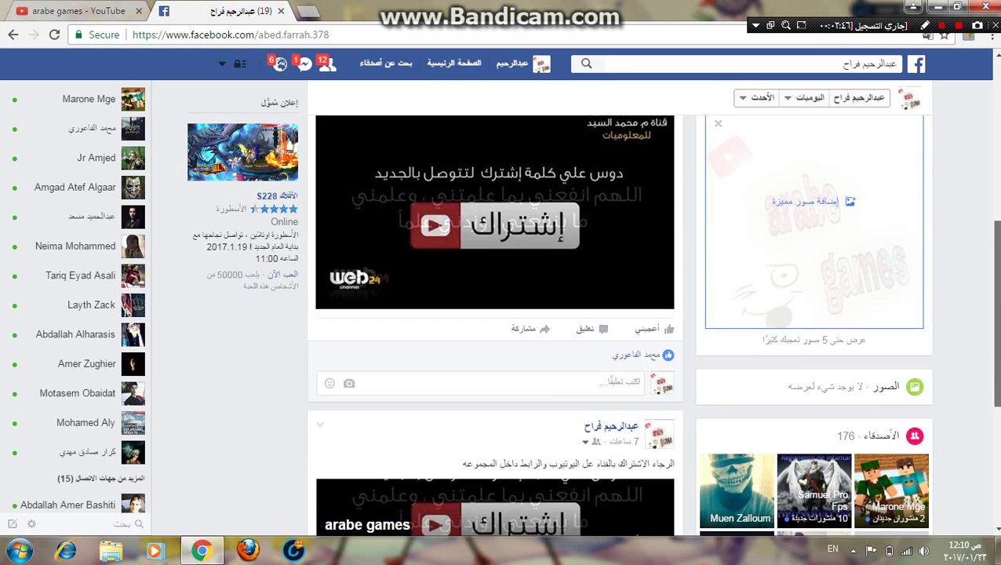
pyautogui.scroll(4, 495, 313)
pyautogui.scroll(2, 620, 306)
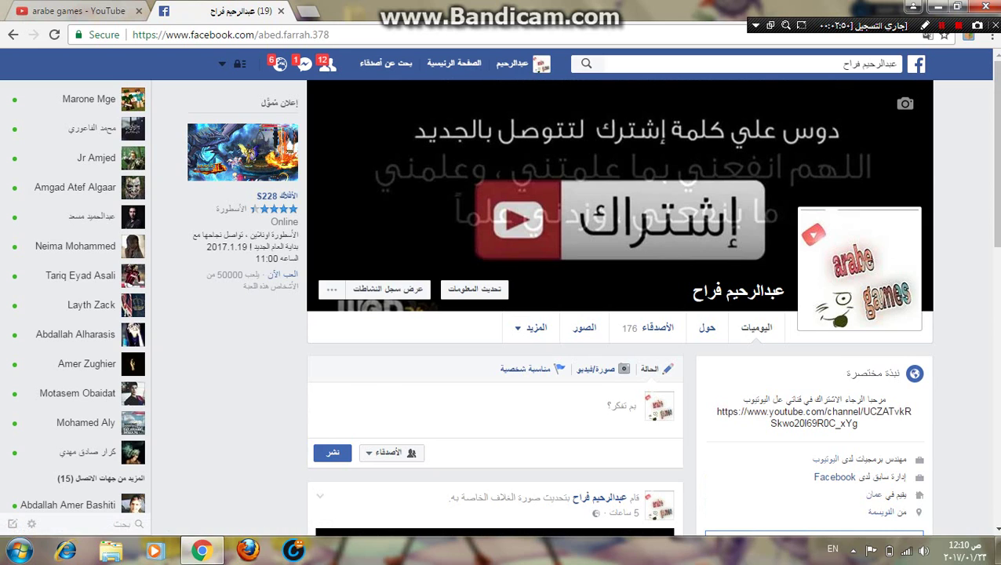
# Open the managed Facebook page arabegams and copy its web address
pyautogui.click(222, 63)
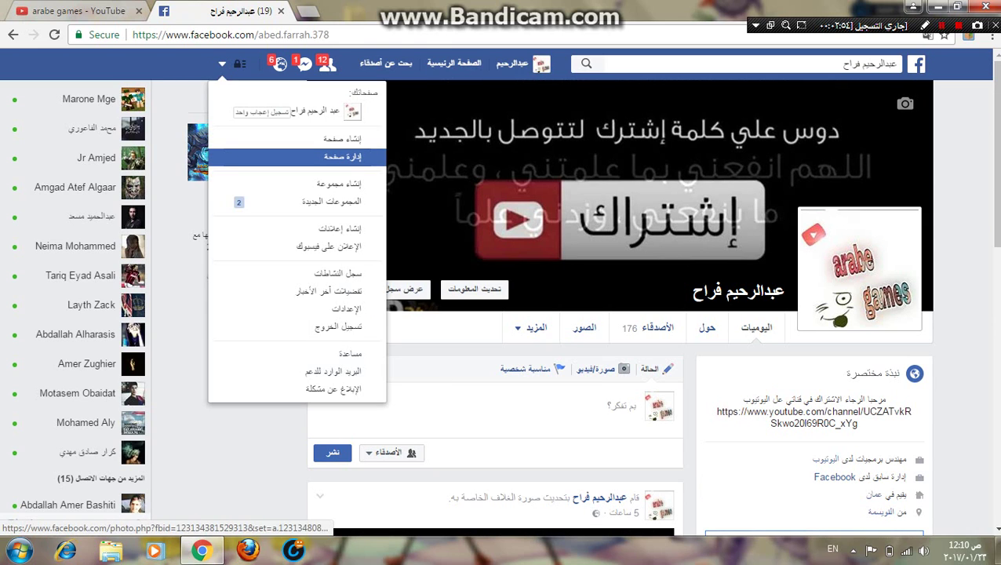
pyautogui.click(343, 156)
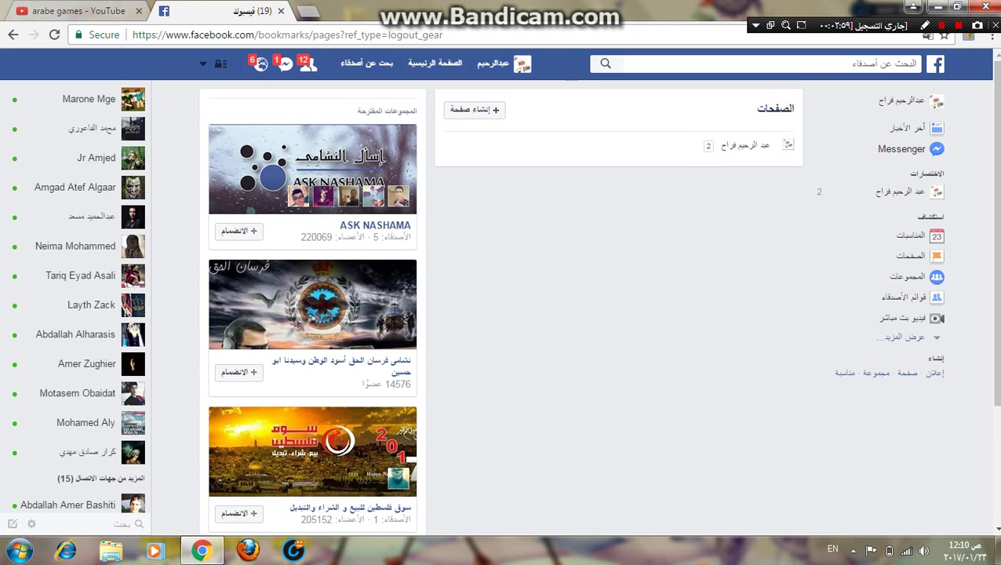
pyautogui.click(746, 146)
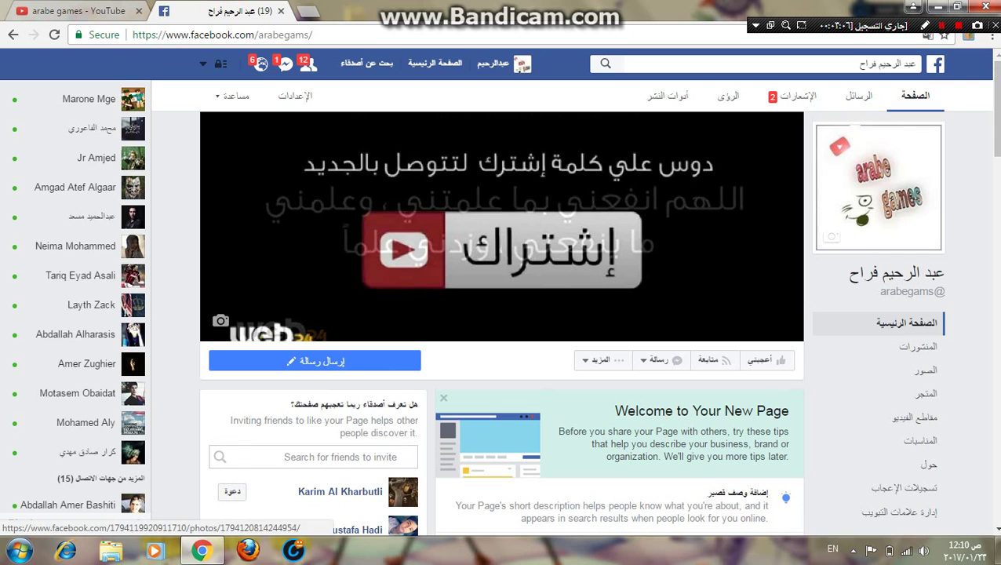
pyautogui.scroll(-5, 502, 314)
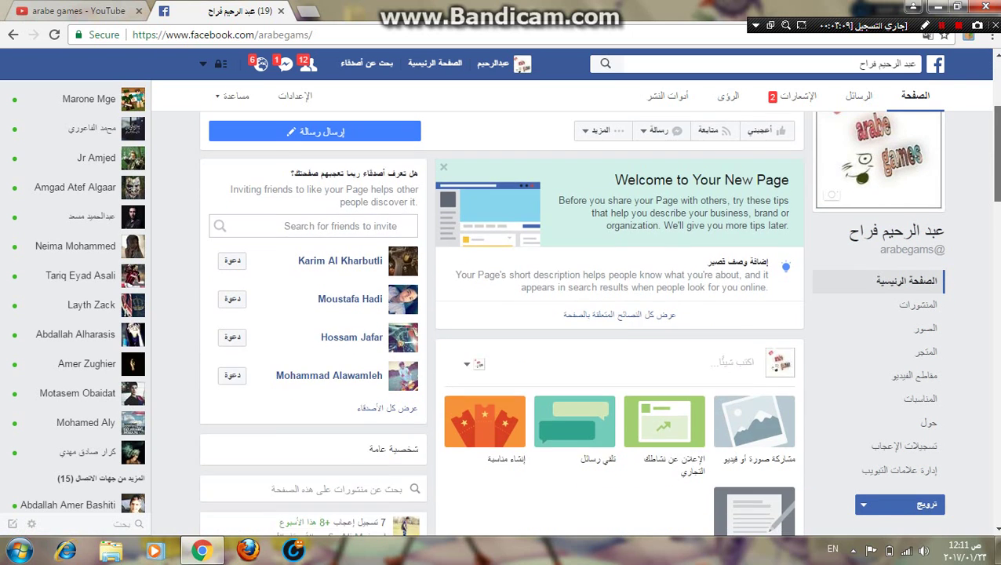
pyautogui.scroll(5, 502, 314)
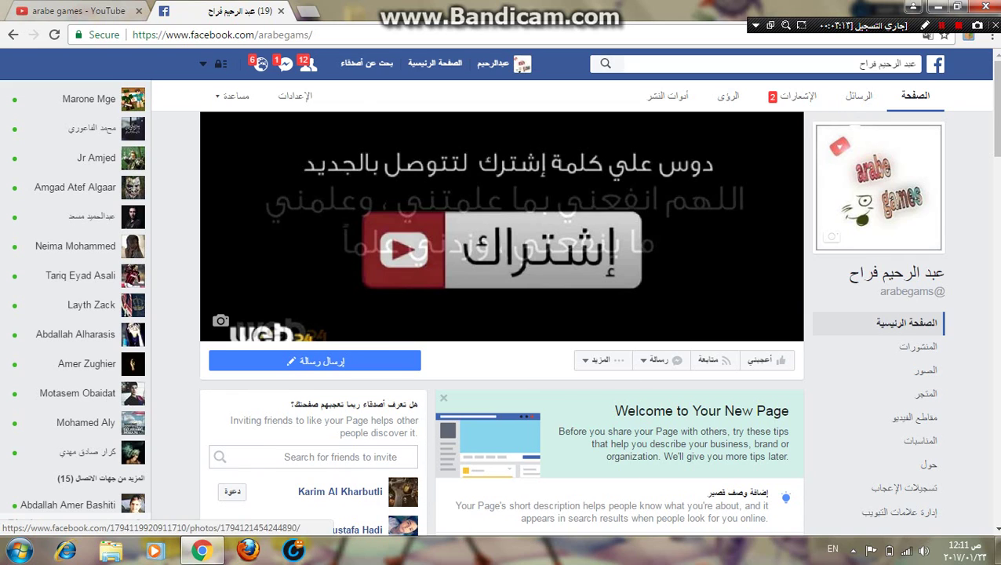
pyautogui.click(313, 35)
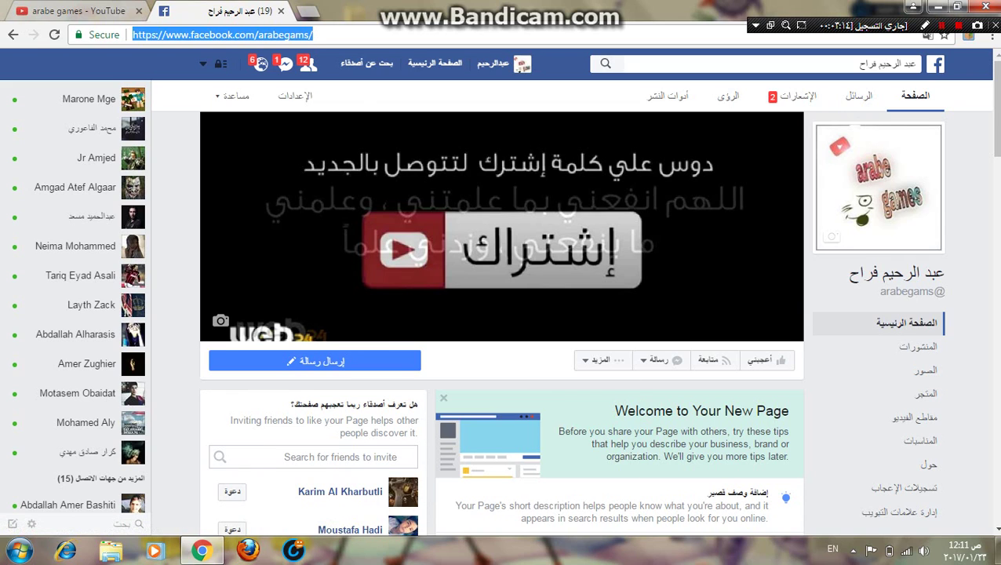
pyautogui.rightClick(317, 33)
pyautogui.click(353, 87)
pyautogui.hotkey('ctrl', 'Tab')
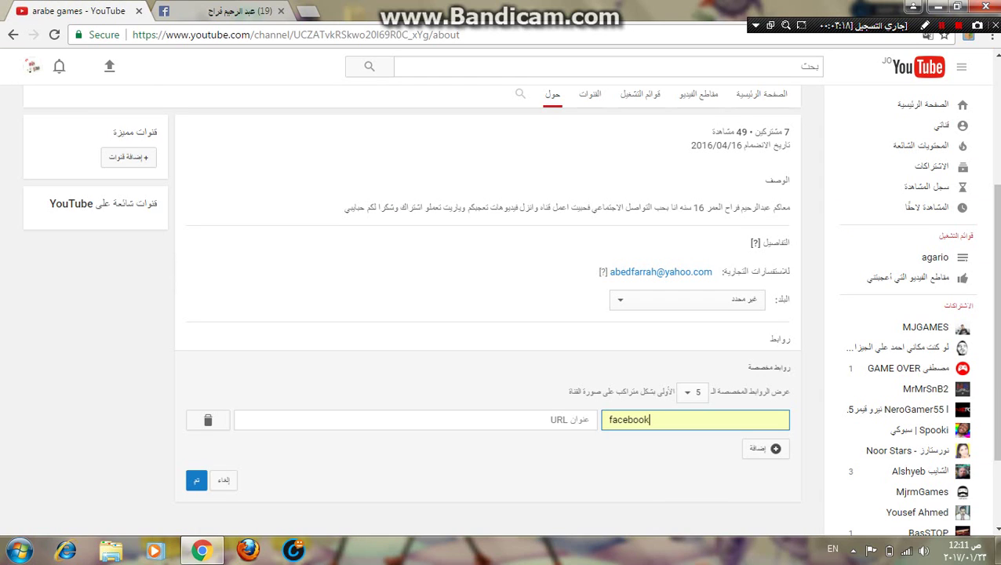
pyautogui.click(534, 420)
pyautogui.rightClick(534, 423)
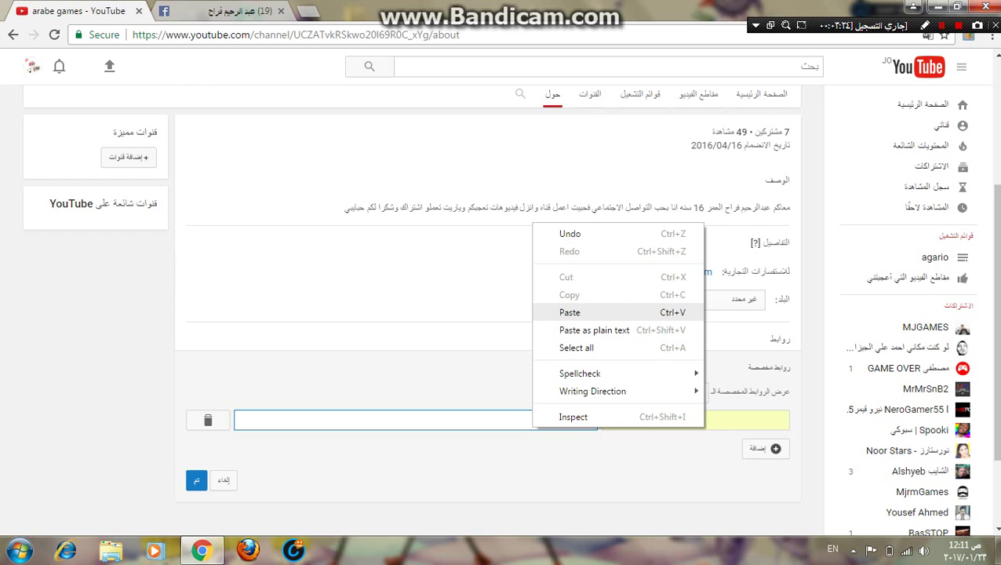
pyautogui.click(569, 312)
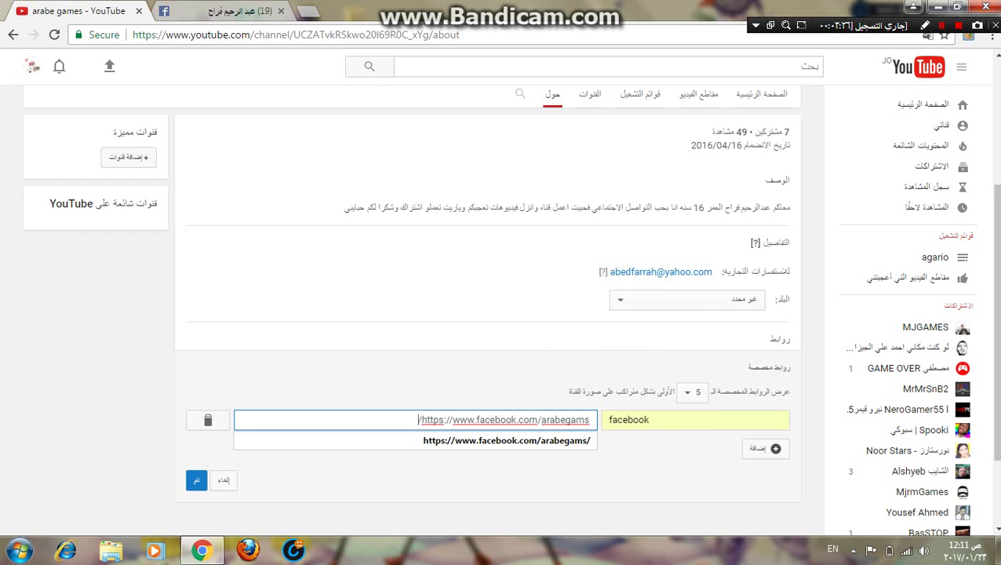
pyautogui.press('Tab')
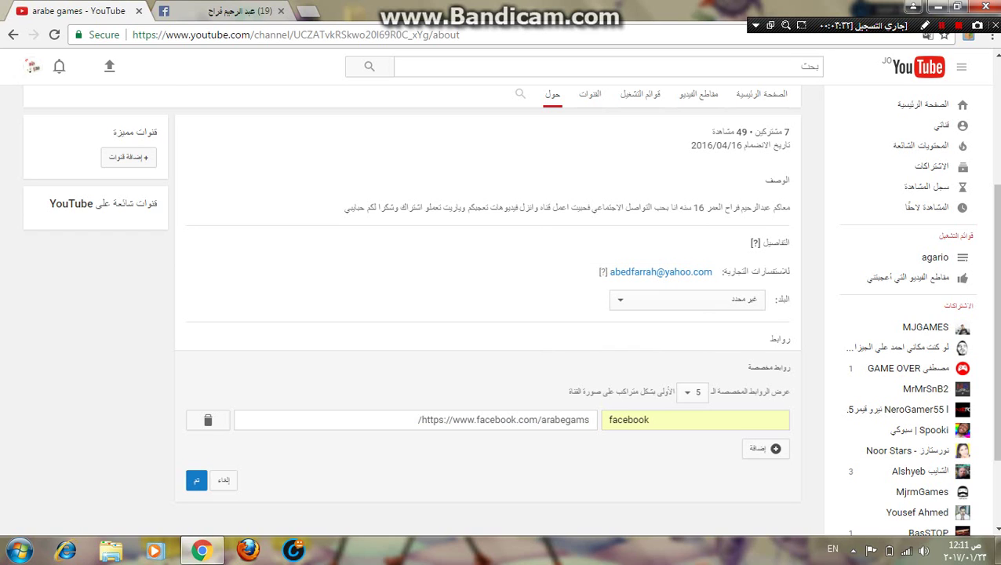
pyautogui.click(196, 480)
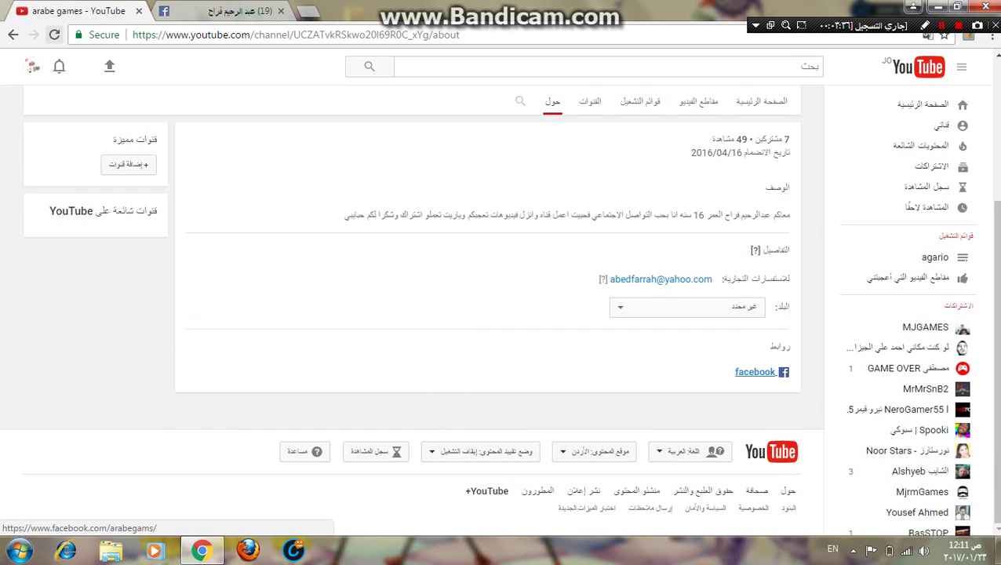
# Return to the channel home page, test the facebook link on the banner, and close the Facebook pages
pyautogui.hotkey('alt', 'Left')
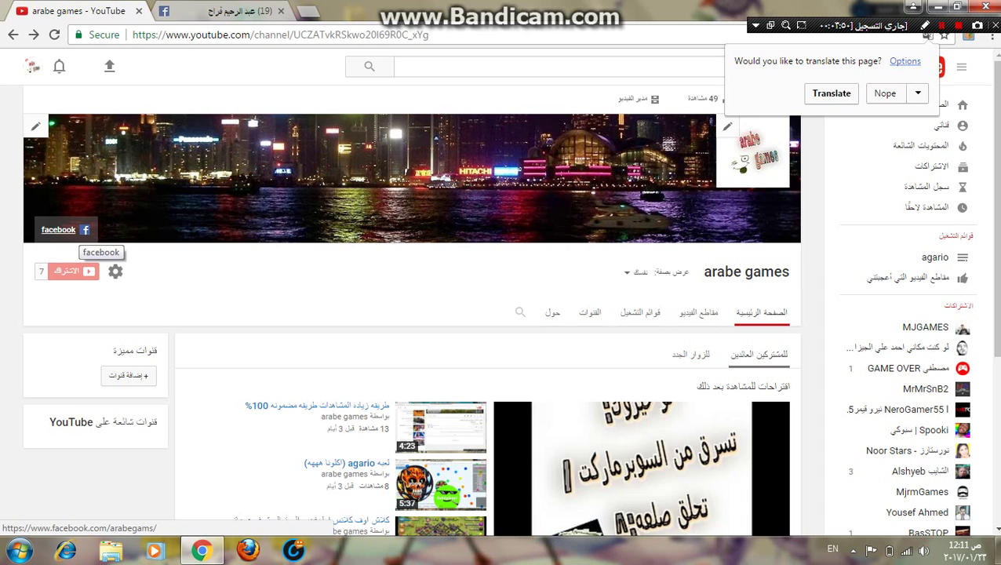
pyautogui.click(79, 230)
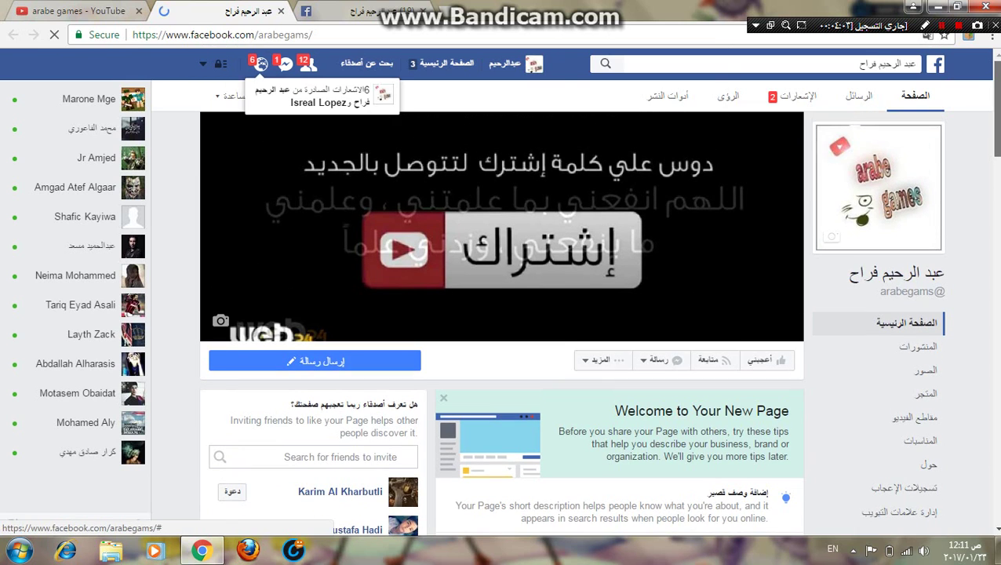
pyautogui.scroll(-3, 502, 314)
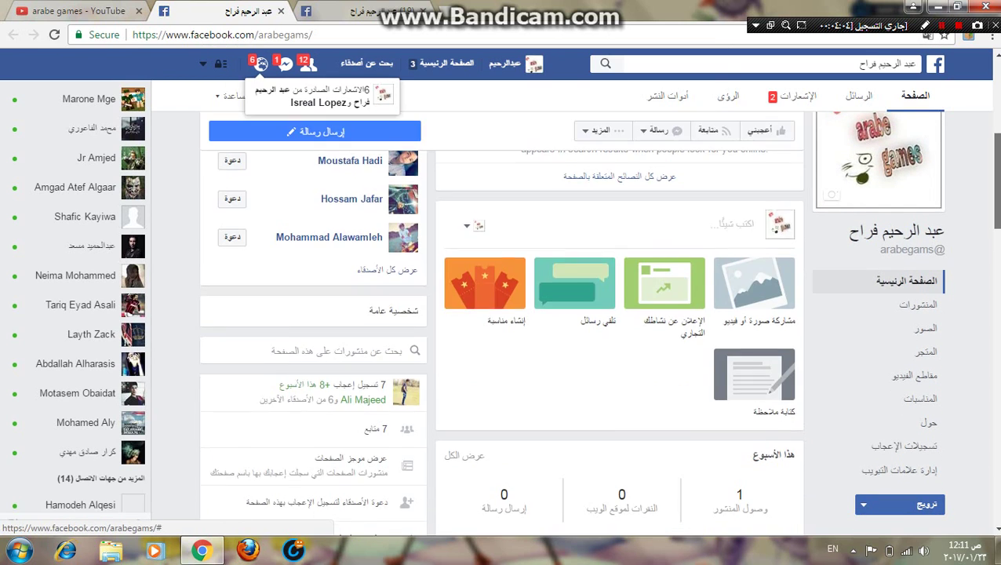
pyautogui.scroll(3, 502, 313)
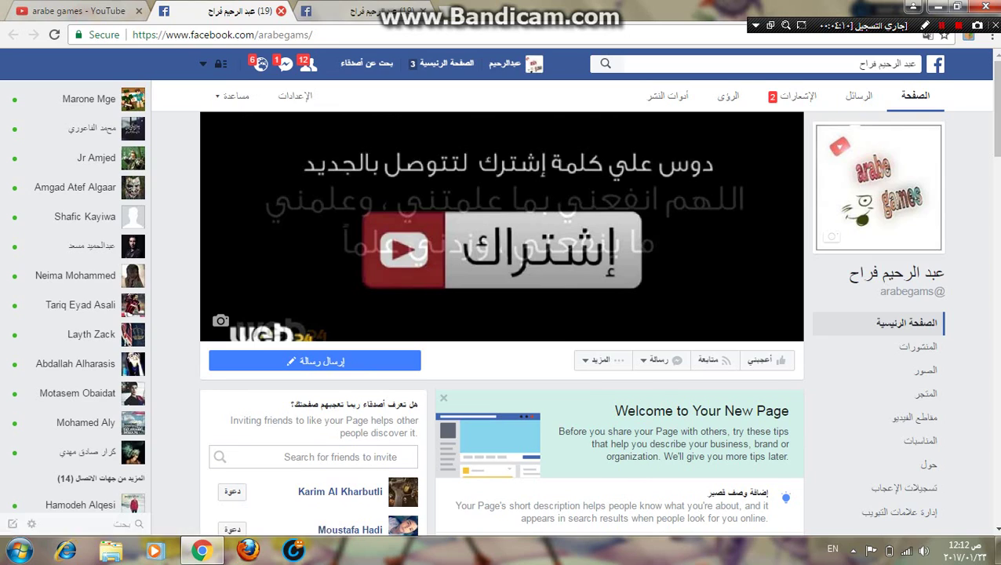
pyautogui.click(281, 11)
pyautogui.click(281, 11)
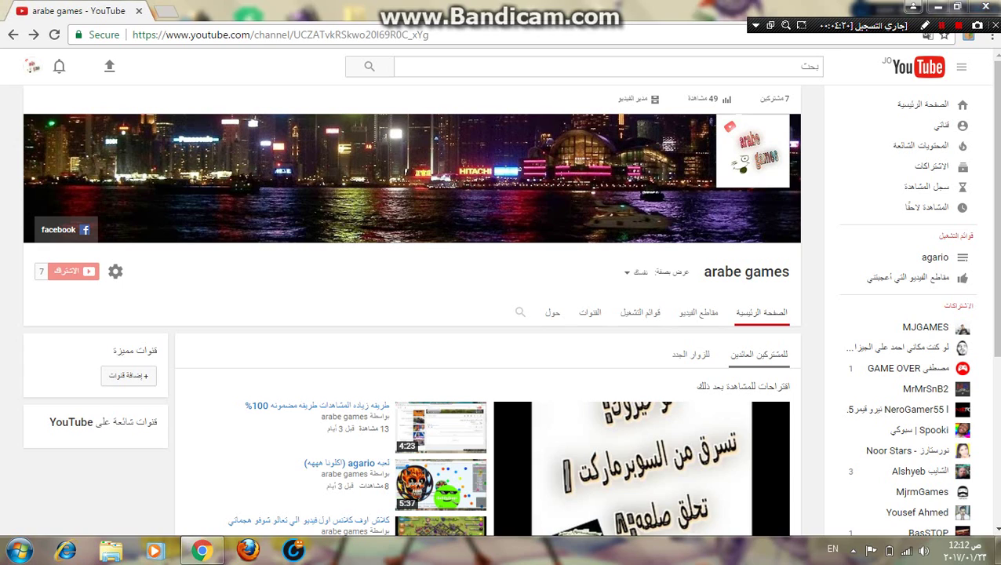
pyautogui.moveTo(863, 25); pyautogui.dragTo(851, 65)
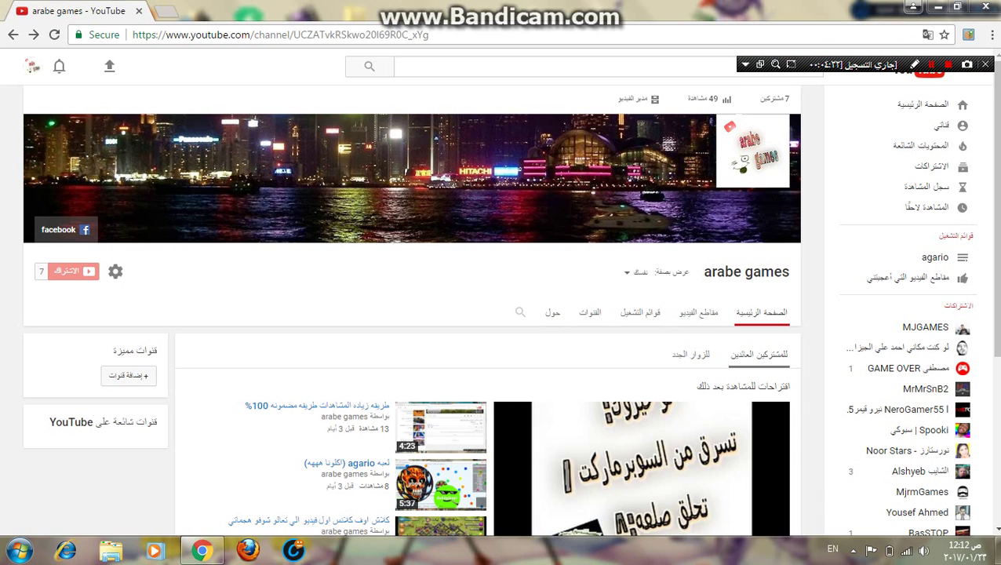